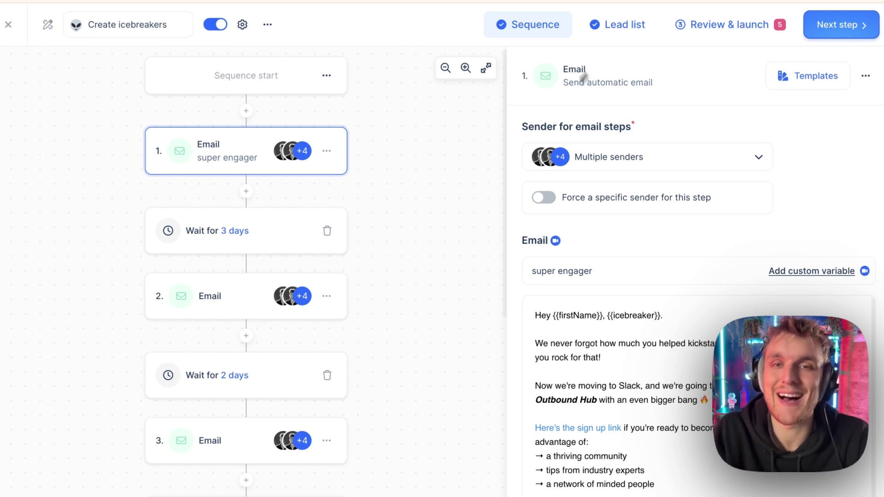
Step: Confirm the email greeting uses the {{icebreaker}} variable, then return to the 5-lead list
click(626, 27)
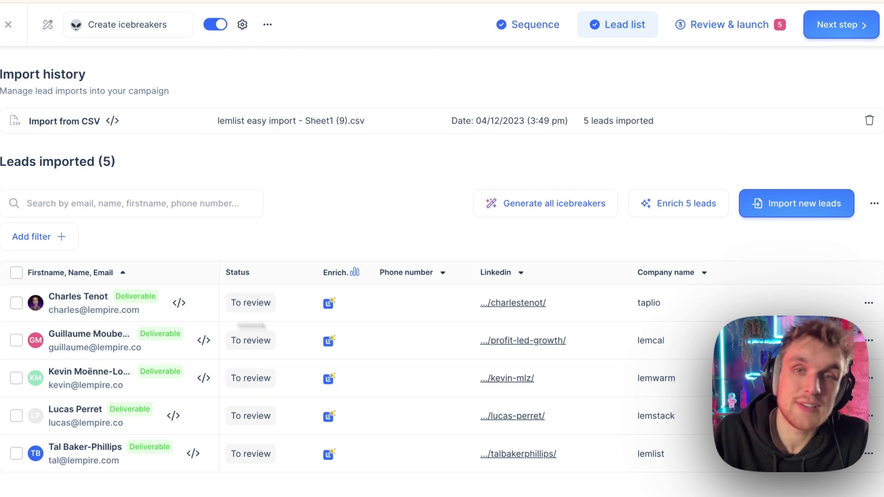
click(547, 24)
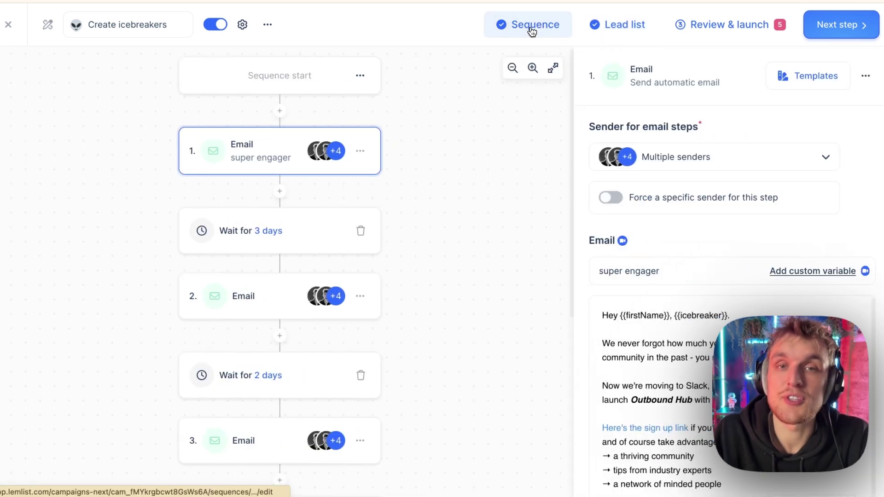
double_click(635, 310)
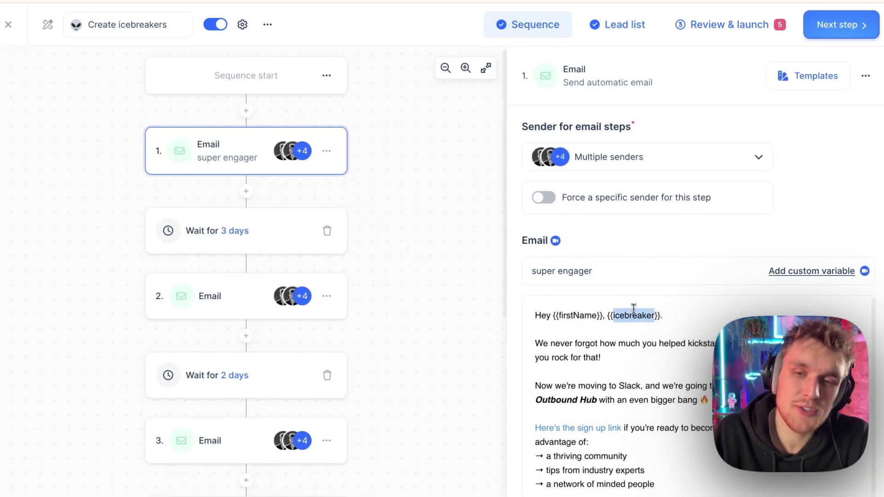
click(670, 318)
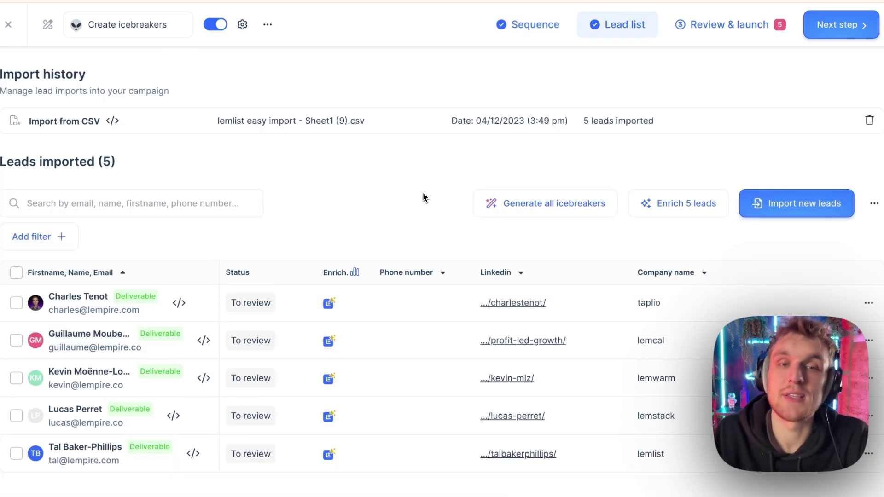
Step: Open icebreaker generation for all 5 leads and compare the Casual, Formal and Hilarious tones
click(548, 209)
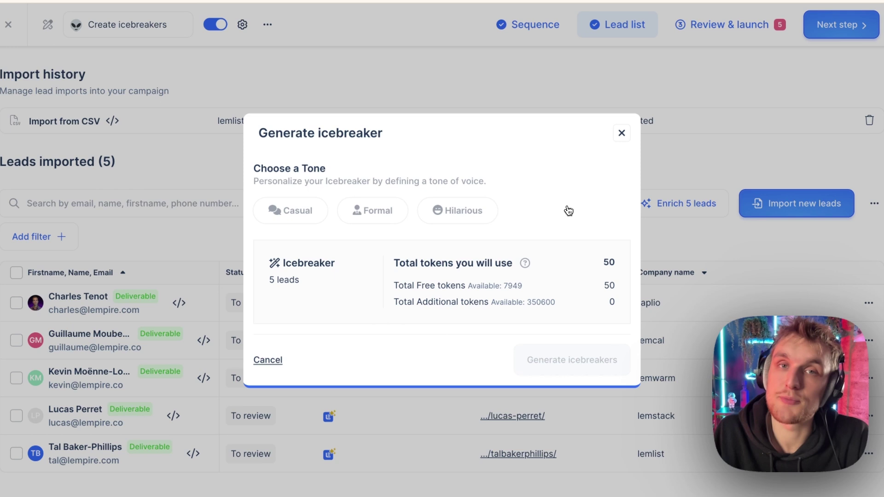
click(302, 219)
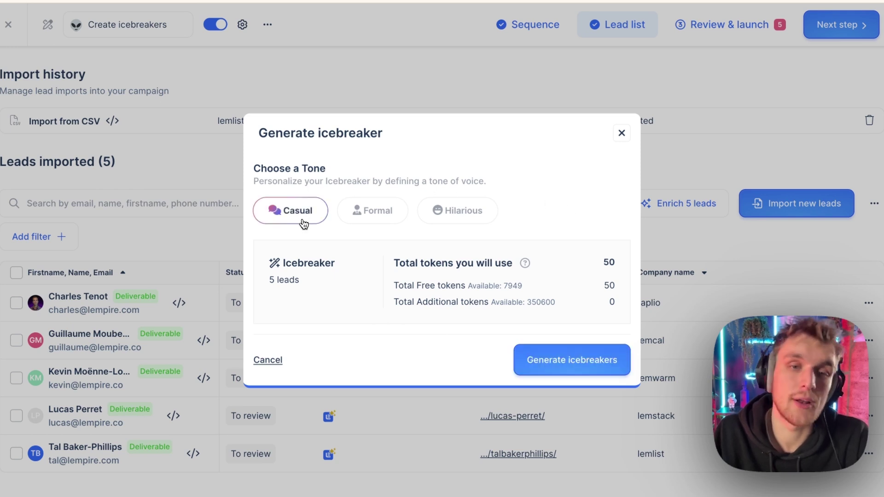
click(400, 210)
click(493, 210)
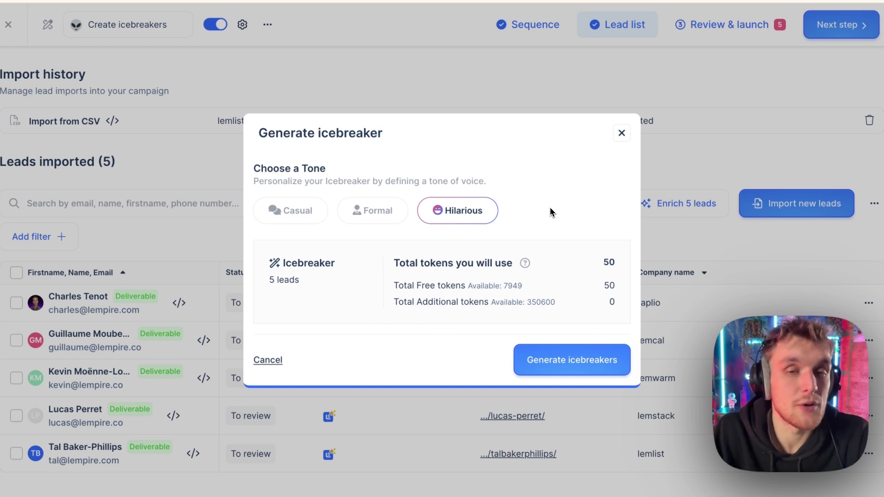
click(393, 214)
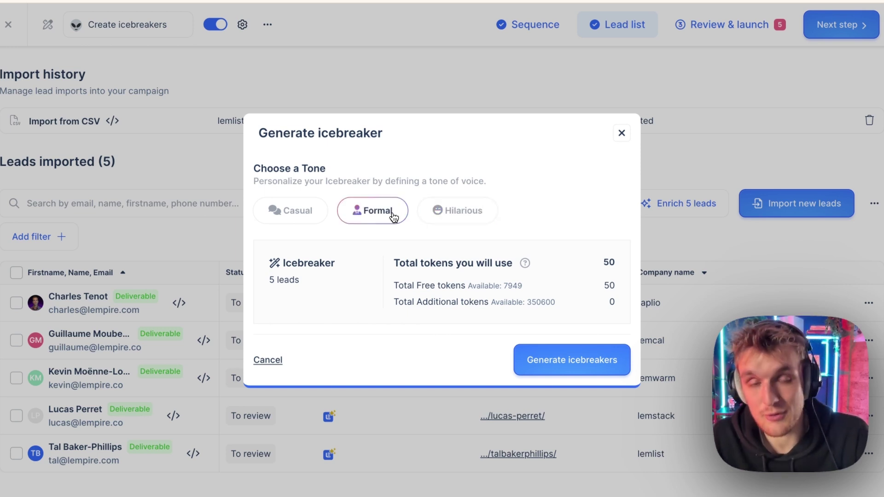
click(298, 211)
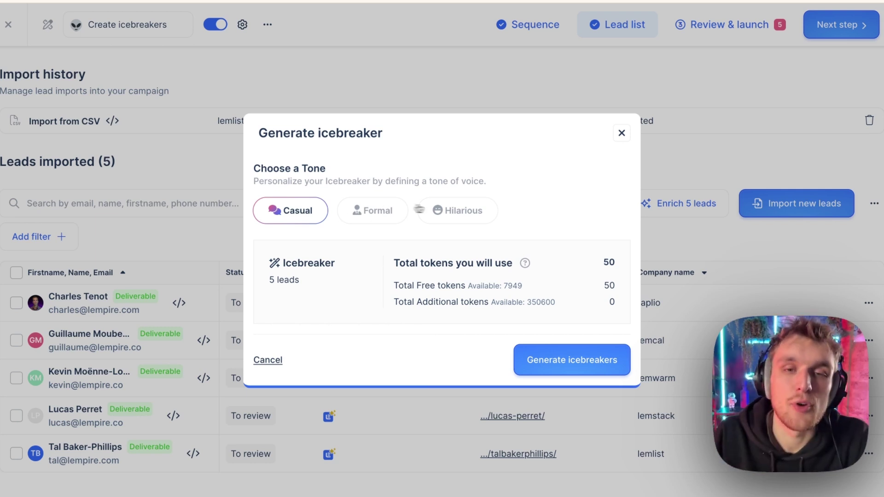
click(456, 213)
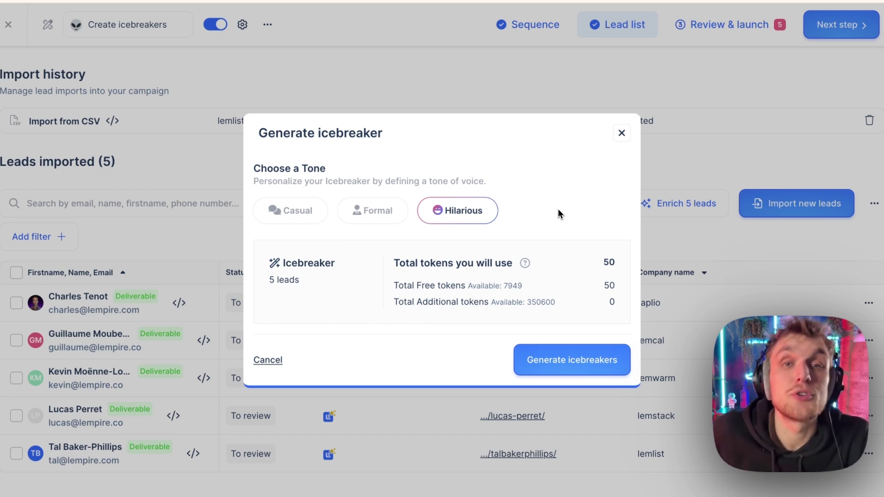
Step: Close the generation dialog and preview the second and third leads' emails in Review & launch
click(621, 133)
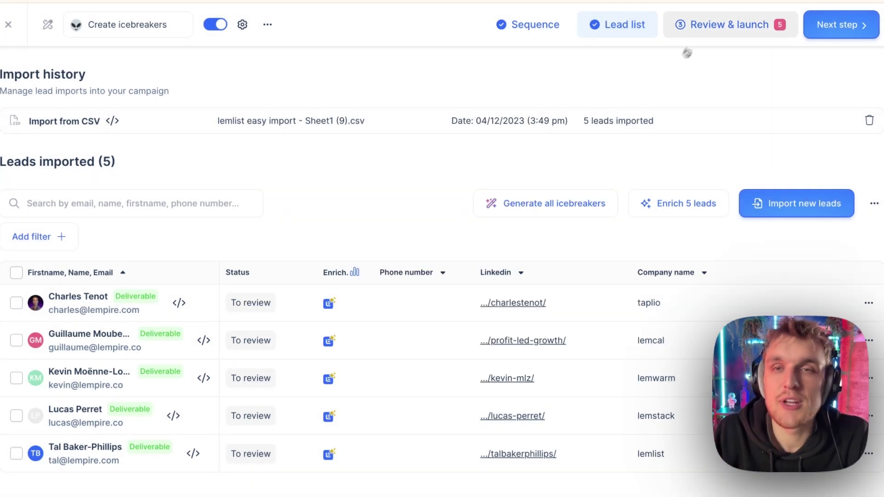
click(712, 26)
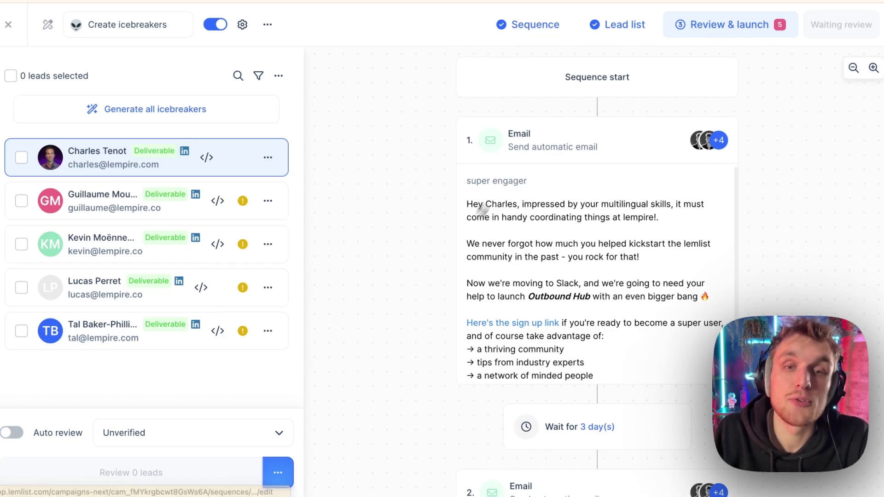
click(248, 210)
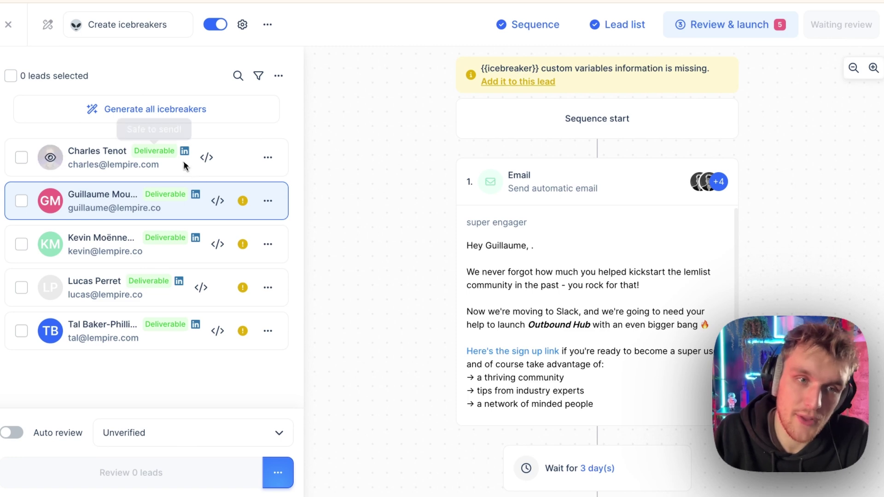
click(230, 249)
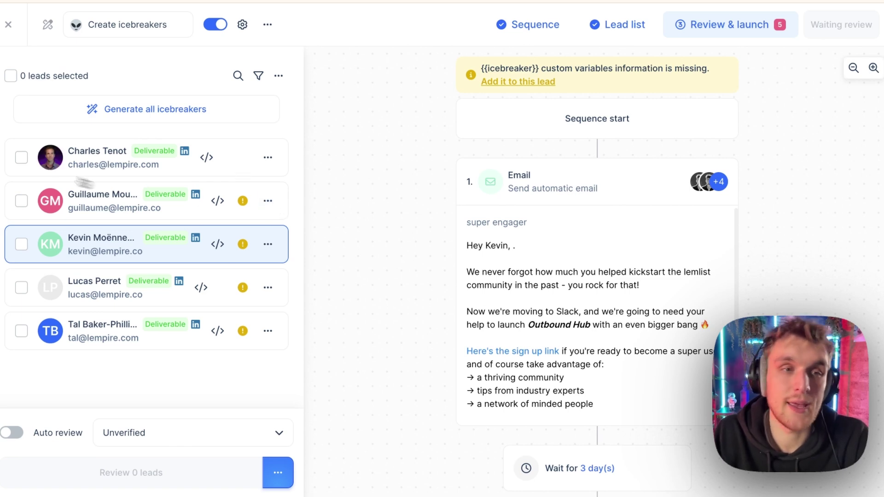
Step: Try the lead selection checkboxes and bulk actions, then open the second lead's details
click(10, 76)
click(22, 158)
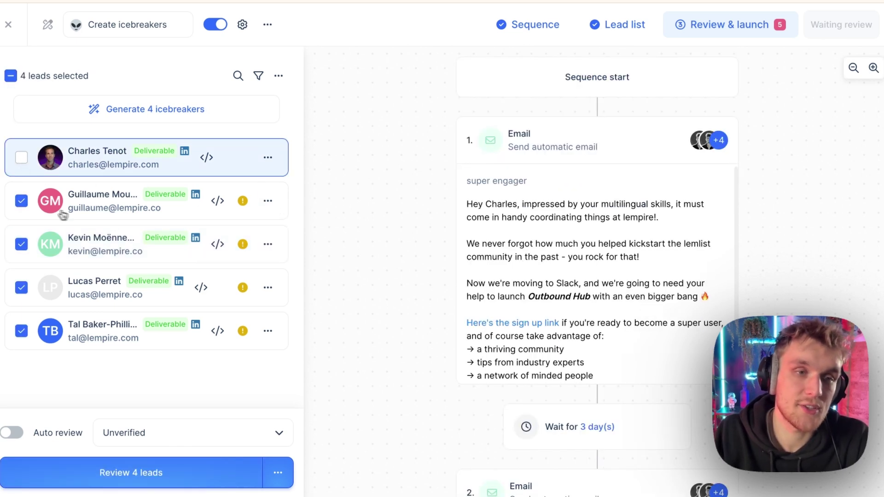
click(279, 76)
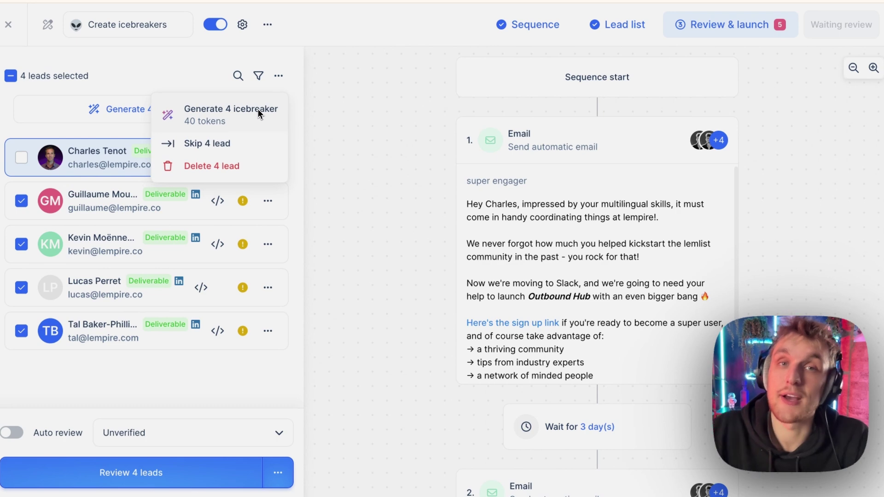
click(147, 100)
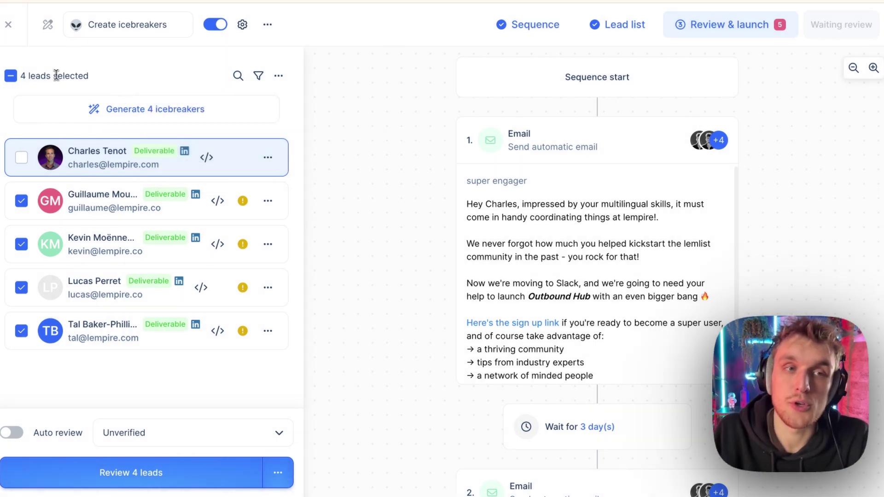
click(10, 75)
click(268, 201)
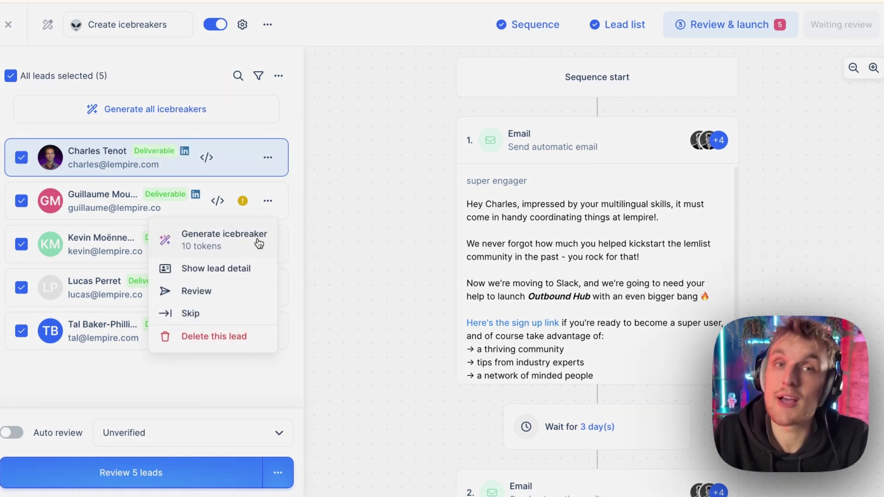
click(54, 206)
Step: Check the second lead's empty Icebreaker field, then close it and preview the first lead's email
scroll(703, 304, down, 10)
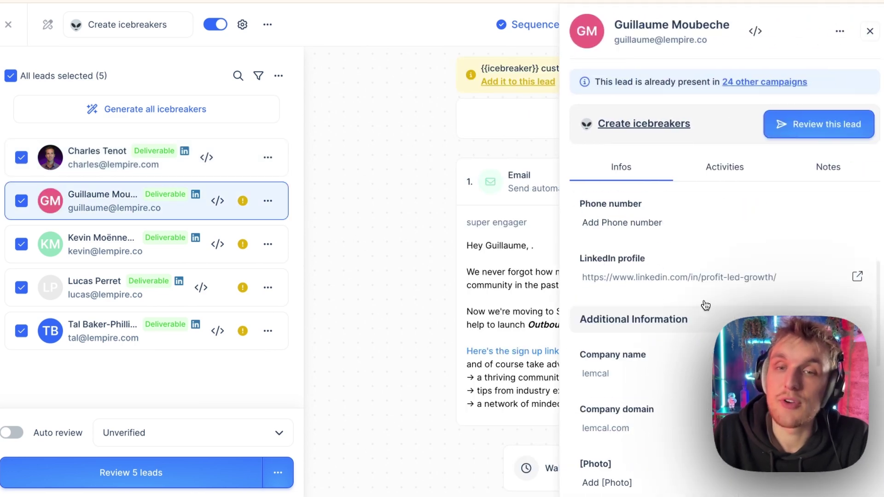
scroll(706, 305, up, 1)
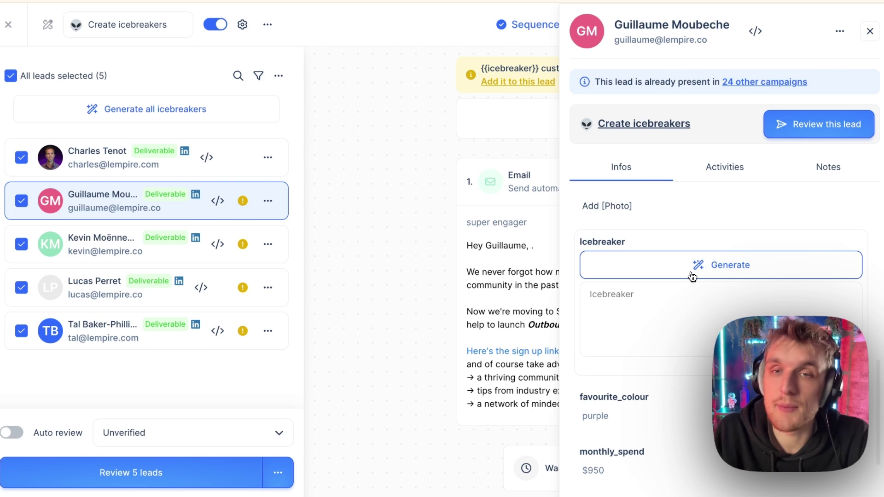
click(870, 31)
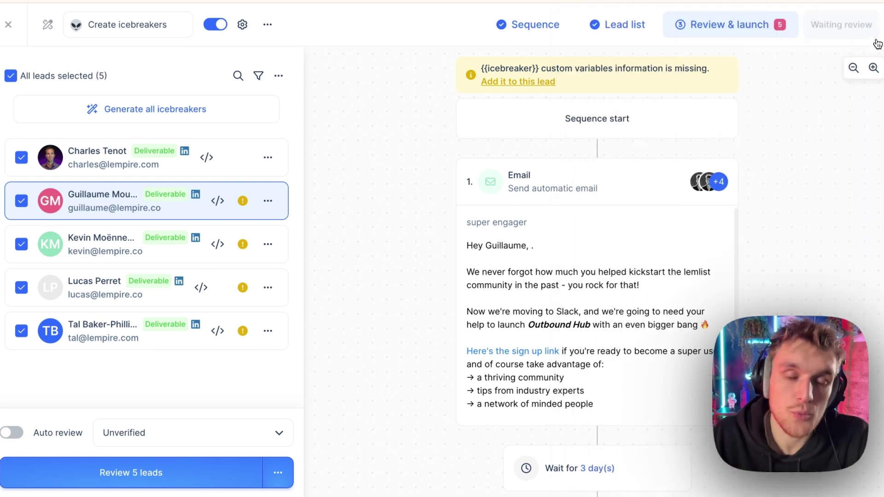
click(236, 162)
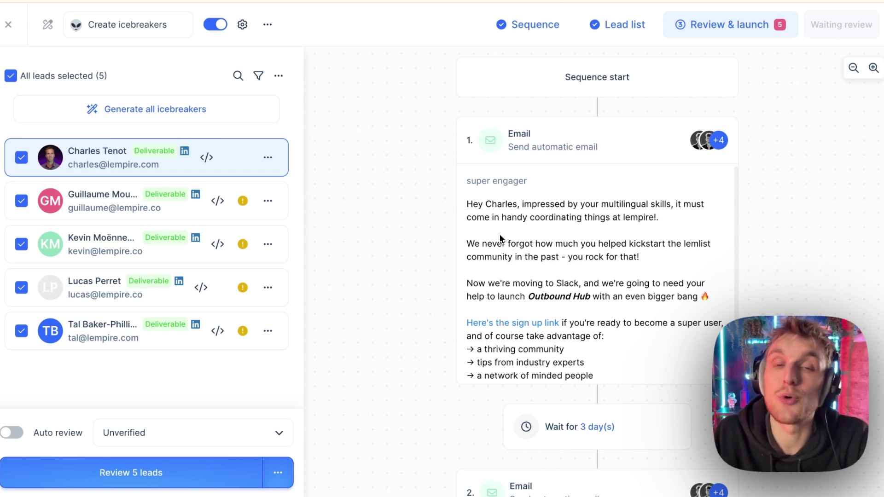
Step: Set the first lead's icebreaker to the PLG vs. Sales-led suggestion in their details
click(95, 152)
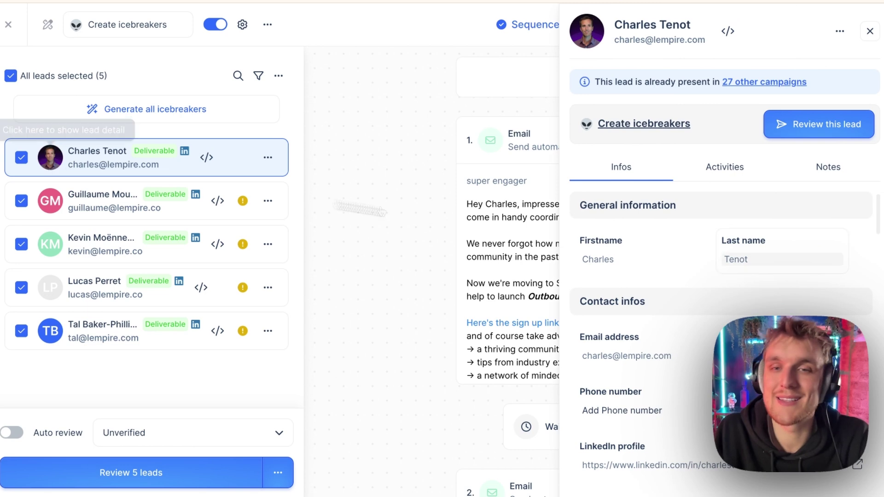
scroll(744, 276, down, 5)
scroll(746, 276, down, 4)
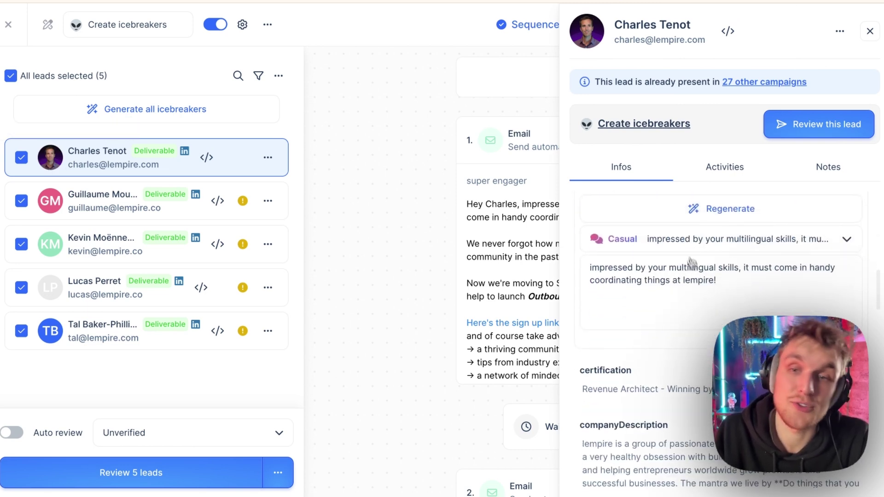
click(724, 240)
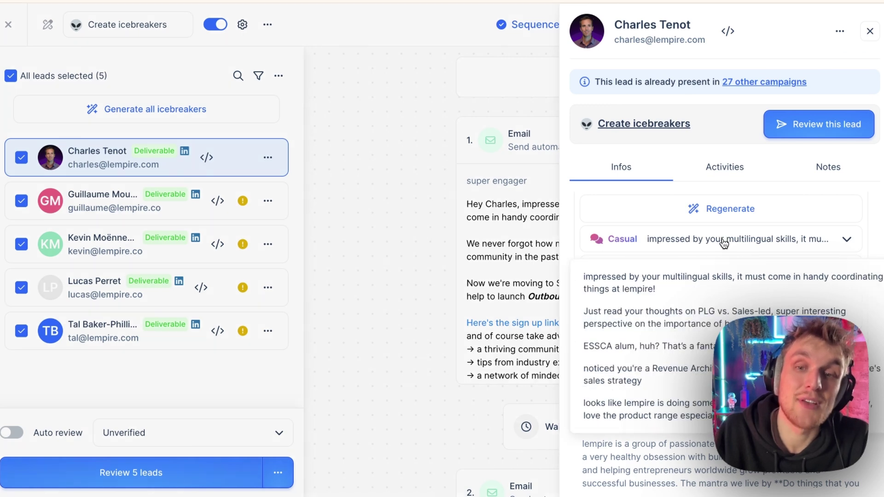
scroll(724, 243, down, 2)
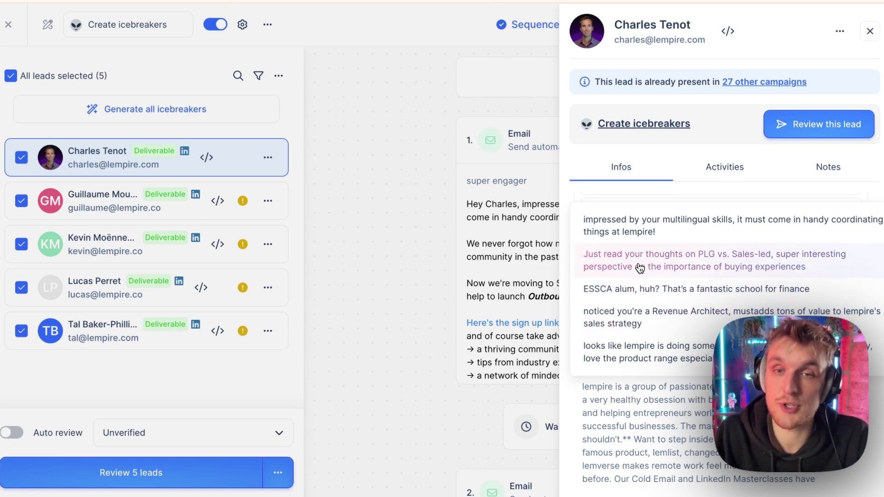
click(719, 265)
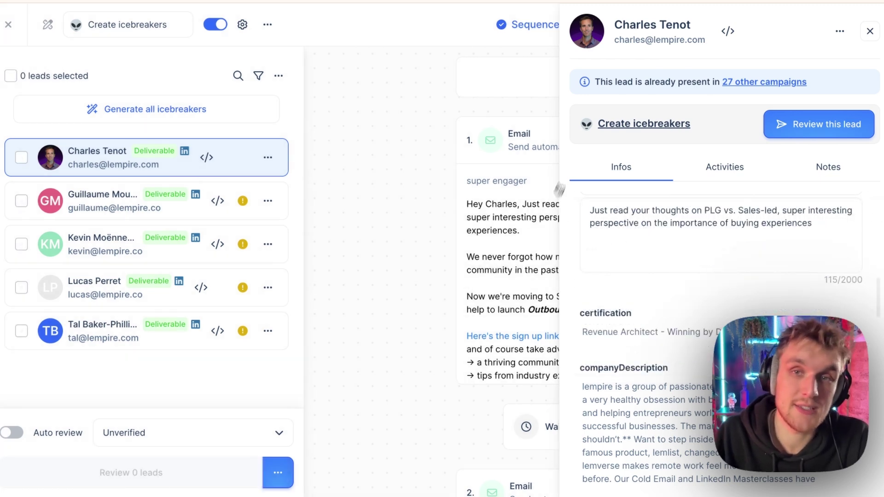
click(870, 31)
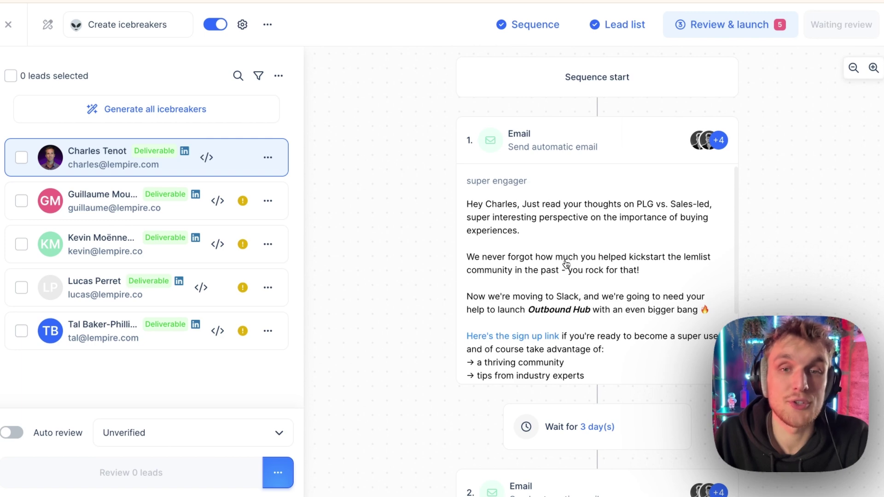
Step: Open Email 1 and review the Casual icebreaker options without changing the opening line
click(566, 264)
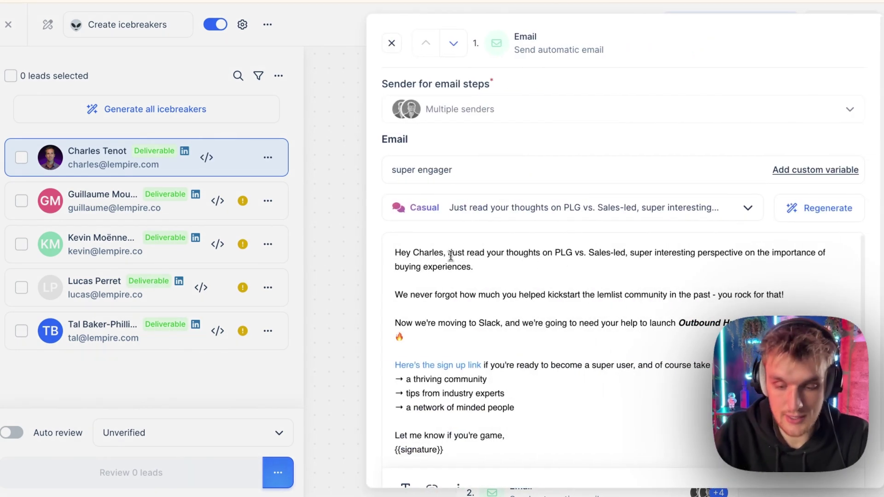
triple_click(478, 256)
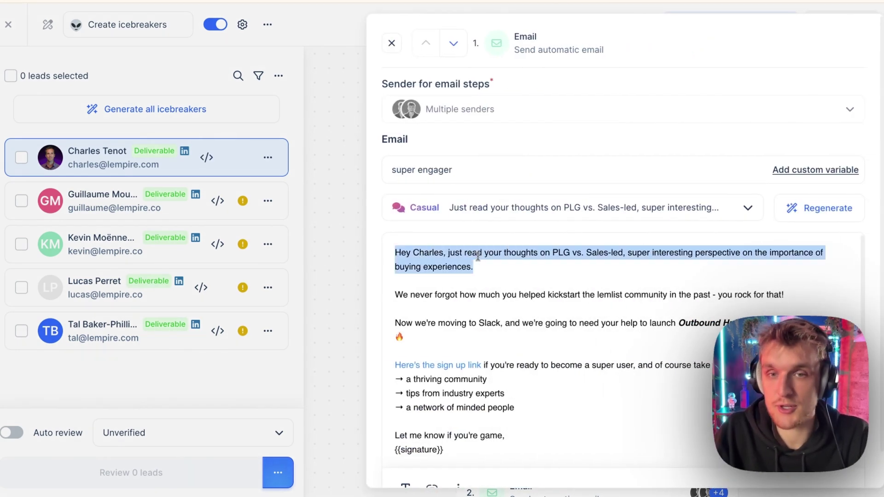
click(478, 256)
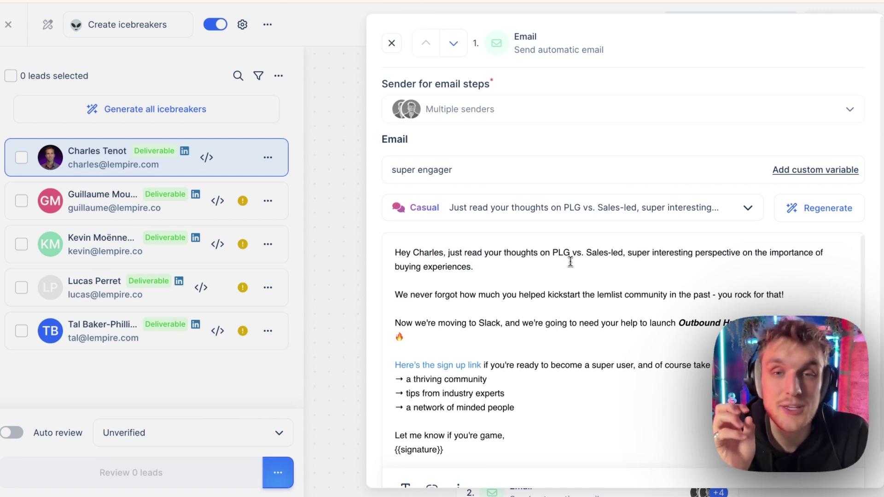
click(570, 225)
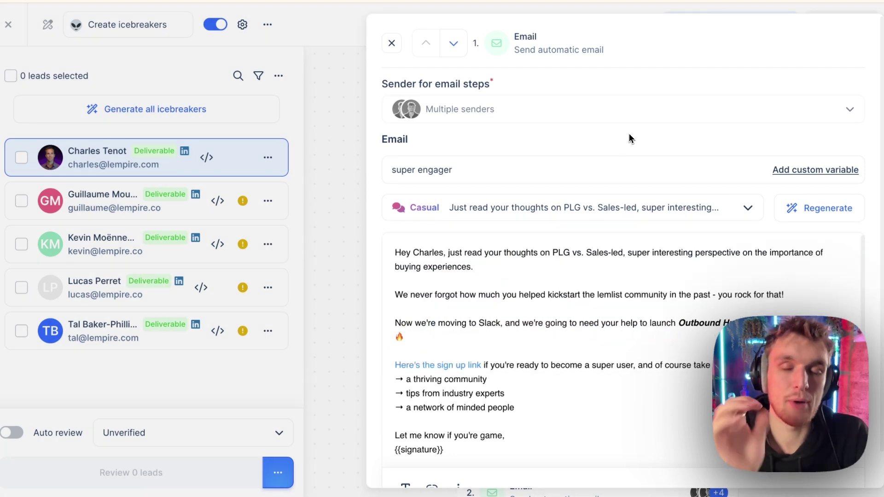
click(629, 133)
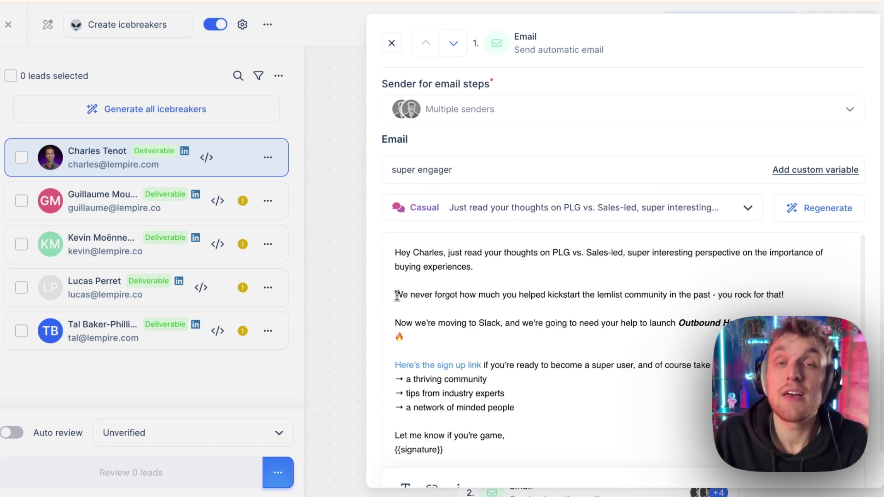
Step: Replace the second paragraph's opening 'We' with 'On another note, we'
triple_click(499, 256)
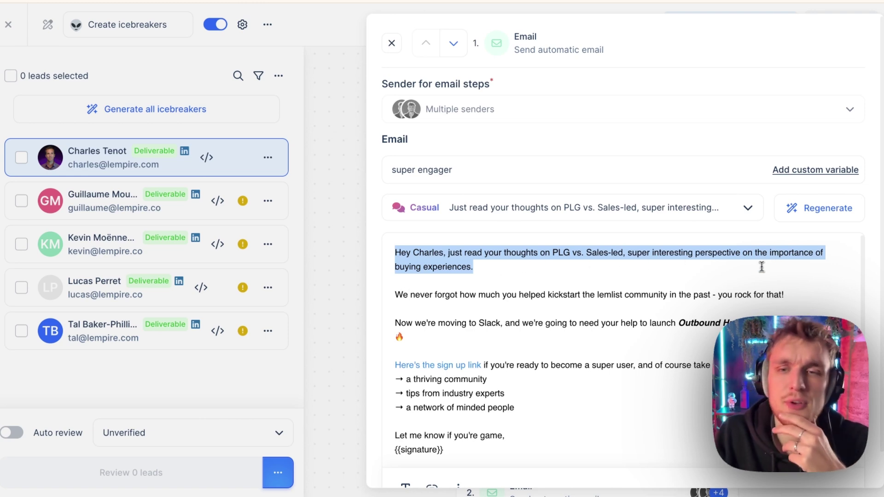
double_click(401, 296)
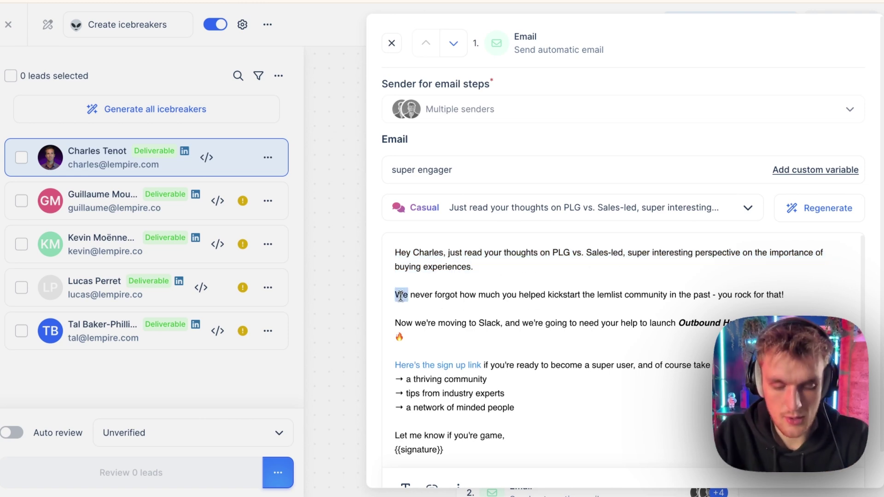
text(On another )
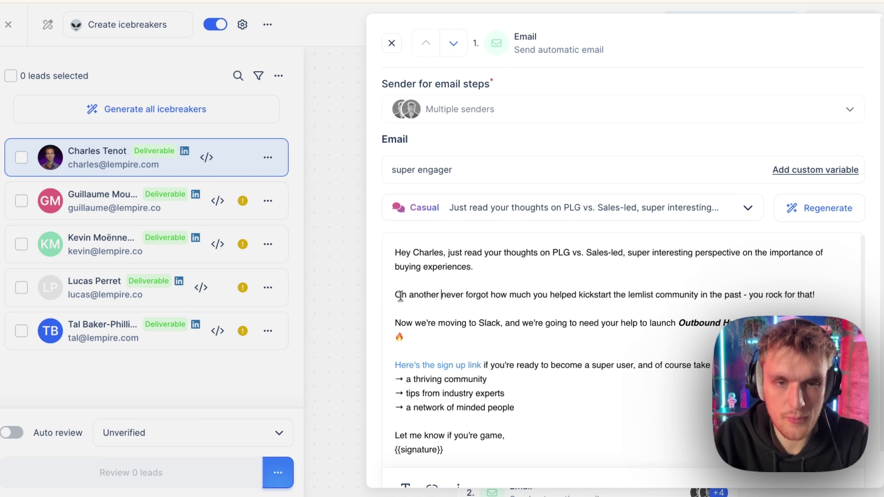
text(note,)
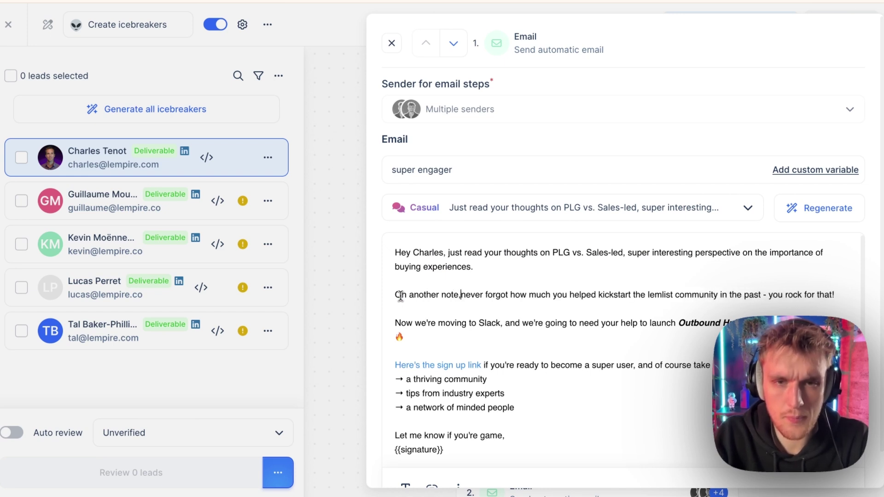
text( we)
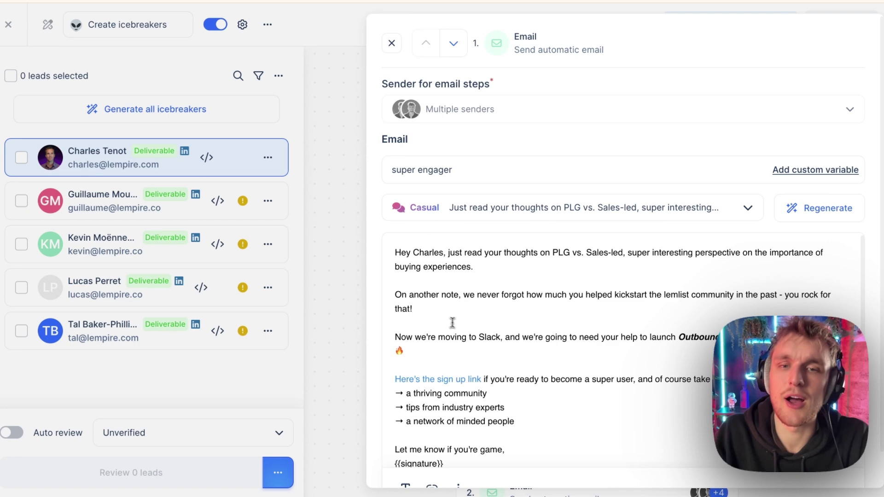
scroll(453, 323, down, 1)
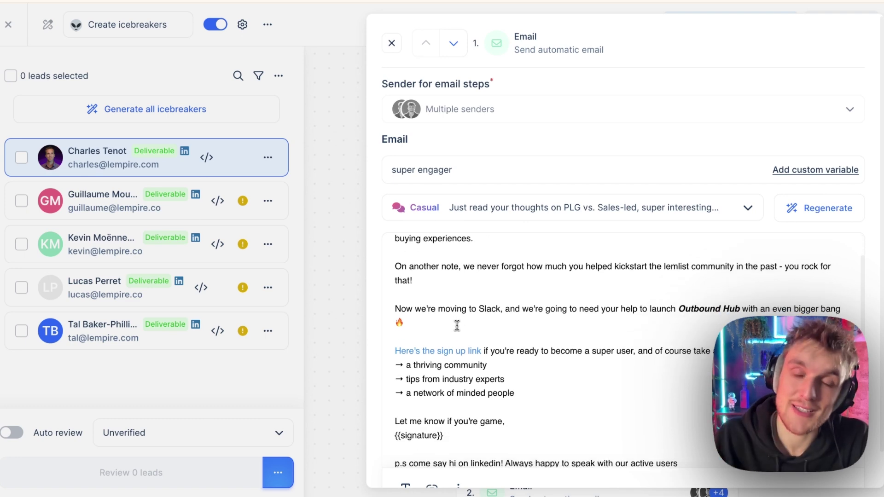
scroll(456, 325, up, 1)
Step: Close the editor, preview the last lead's incomplete email and open their details
click(271, 161)
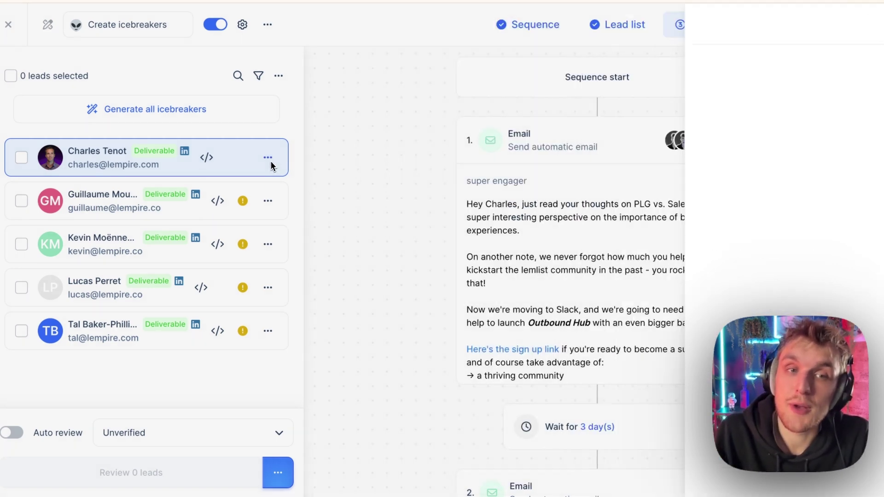
click(271, 161)
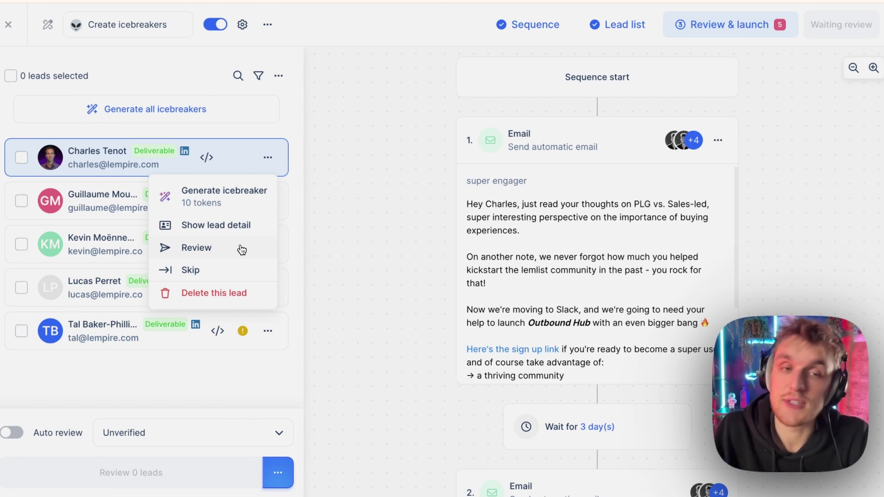
click(293, 232)
click(269, 331)
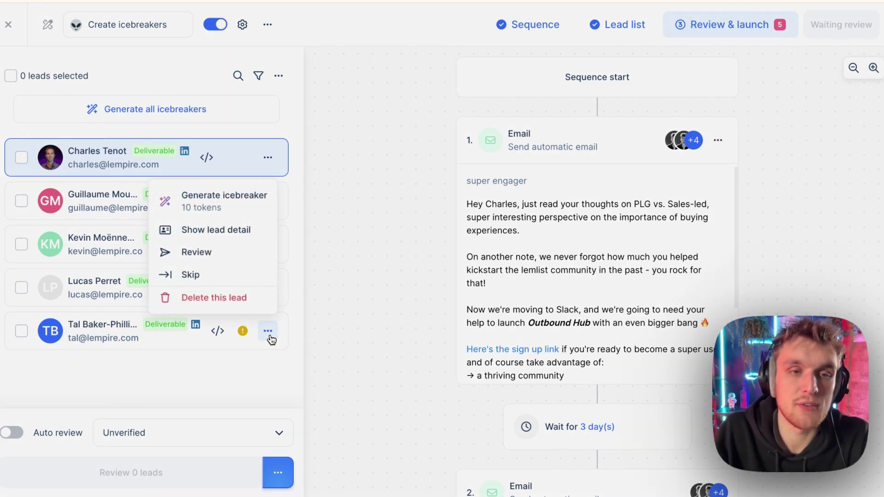
click(251, 201)
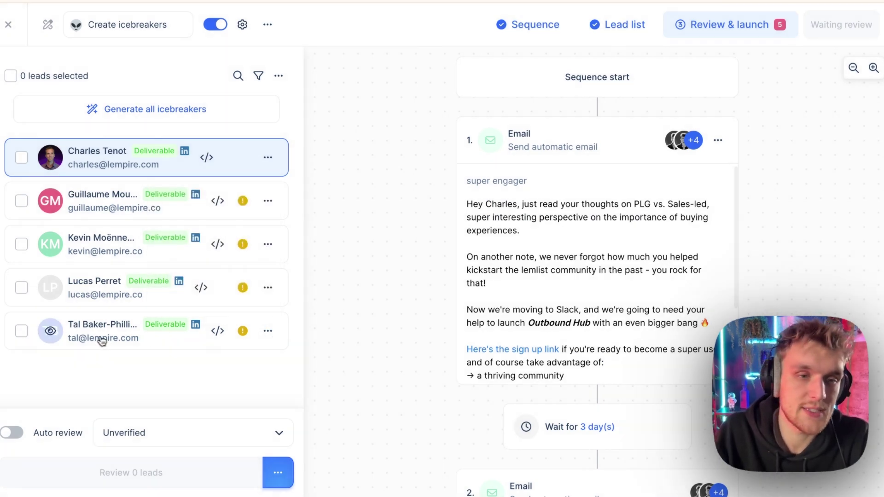
click(102, 342)
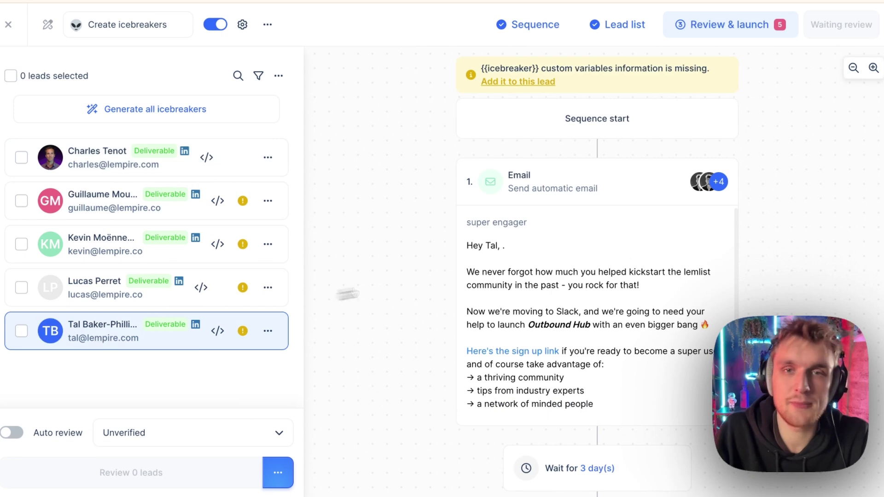
click(523, 82)
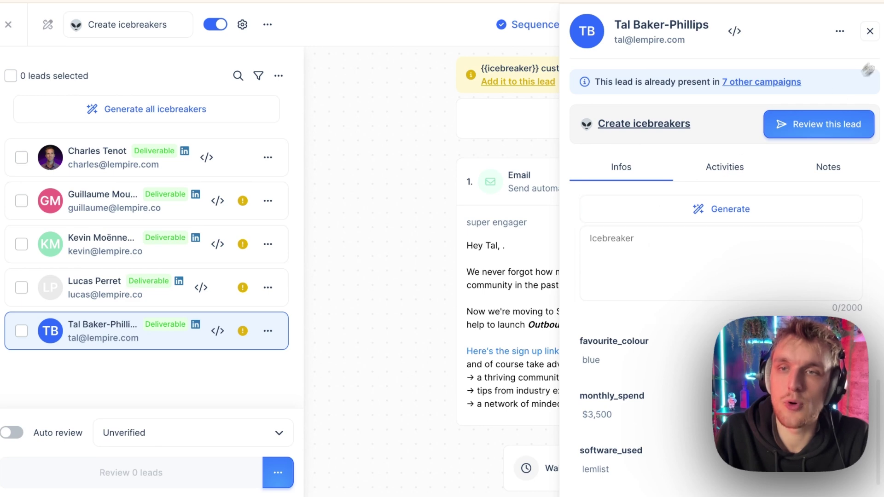
Step: Generate a Casual-tone icebreaker for the last lead
click(870, 30)
click(269, 331)
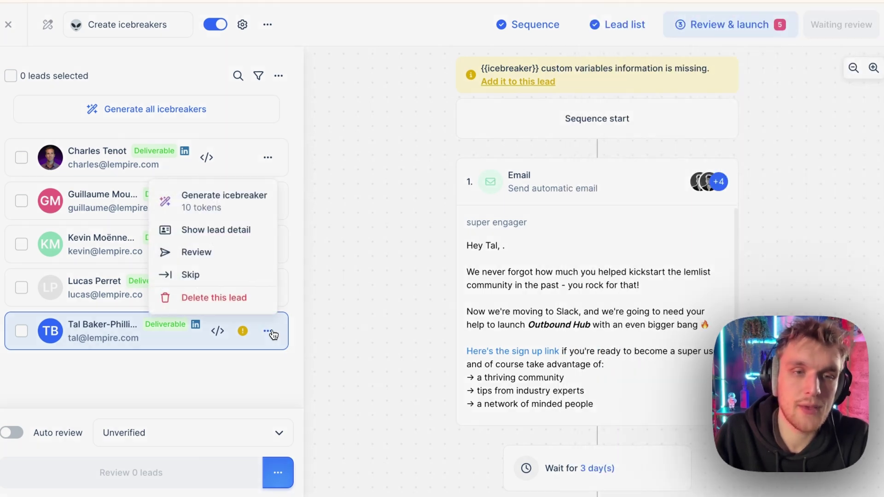
click(233, 203)
click(292, 210)
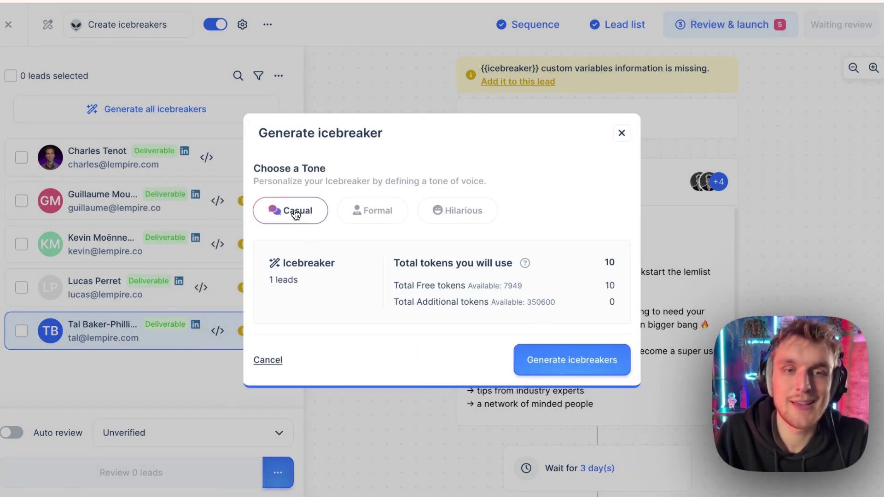
click(559, 359)
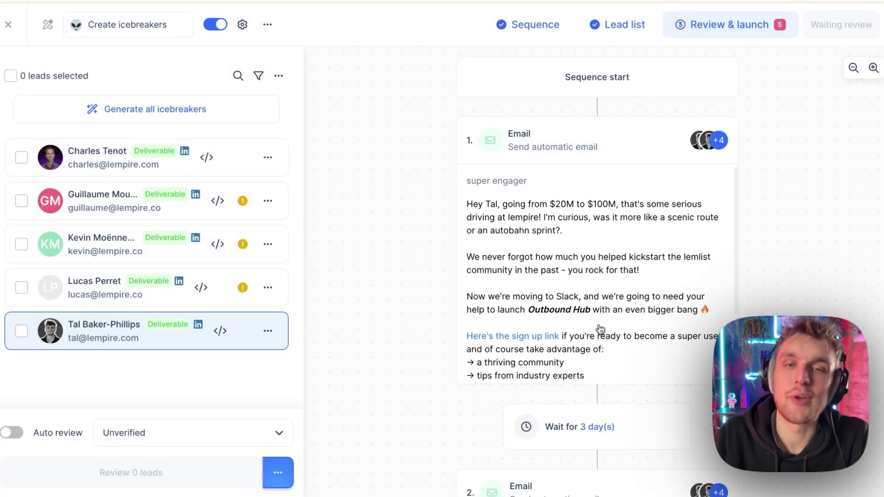
Step: In Email 1, switch the last lead's icebreaker to the 'taking a wild guess… lemon' option
click(600, 329)
click(554, 207)
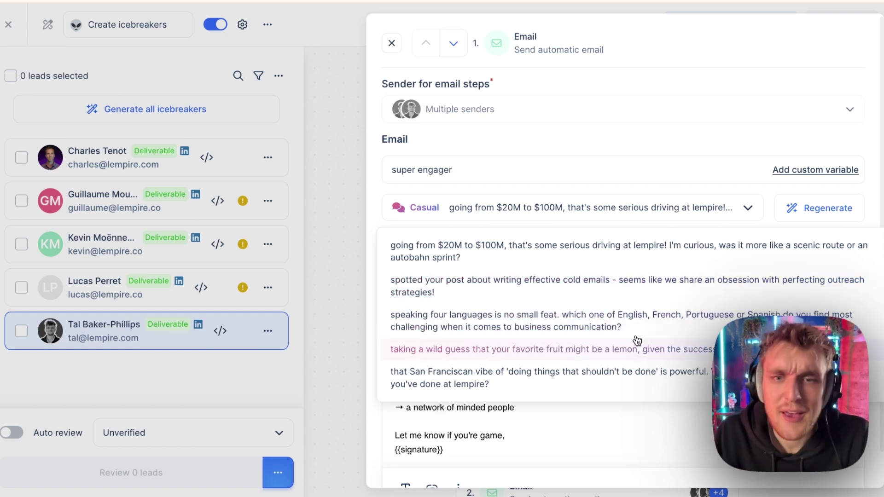
click(586, 354)
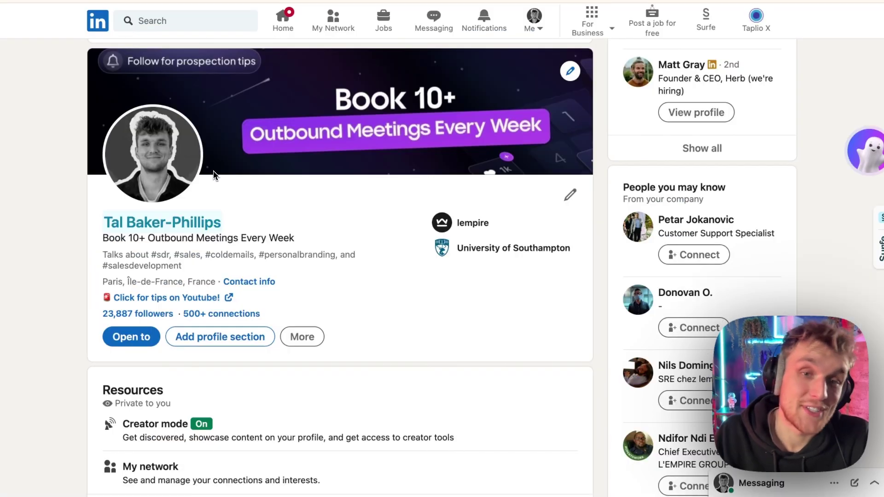
Step: Expand the lead's LinkedIn About section and highlight the 'Fruit enthusiast.' line
scroll(214, 170, down, 10)
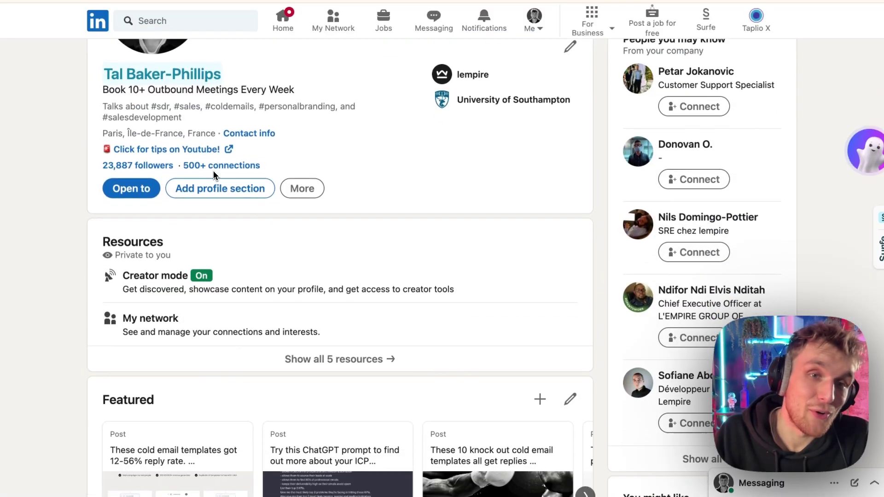
scroll(214, 170, down, 12)
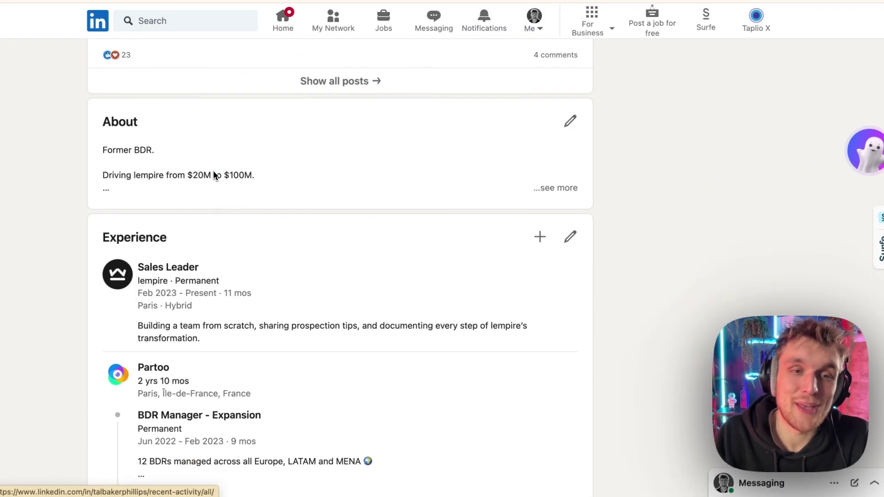
click(547, 191)
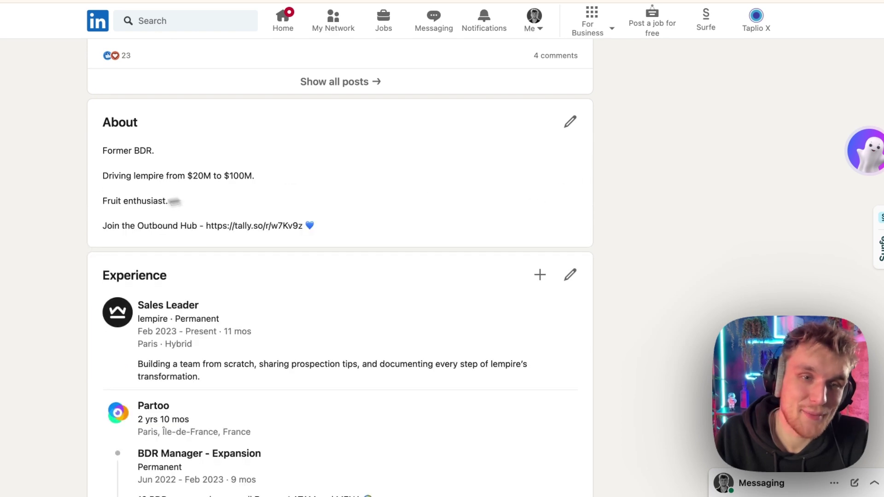
triple_click(107, 198)
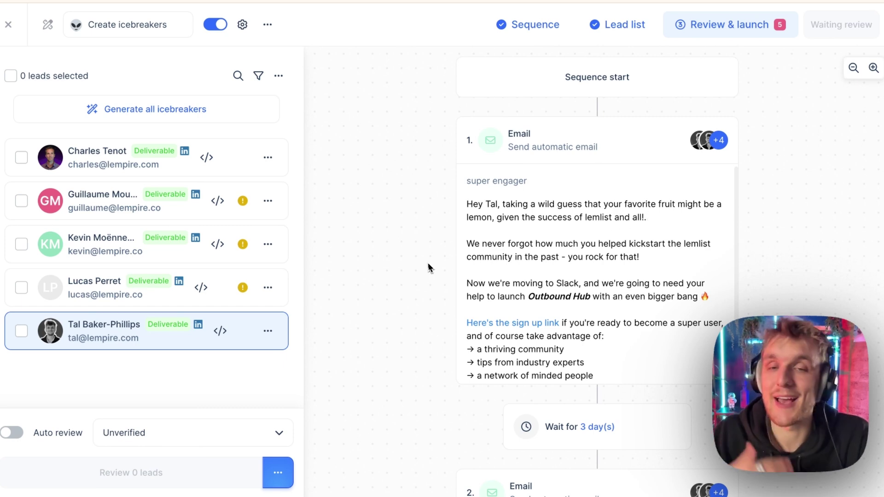
Step: Delete the extra full stop after 'and all!' in the lemon icebreaker and close Email 1
click(560, 248)
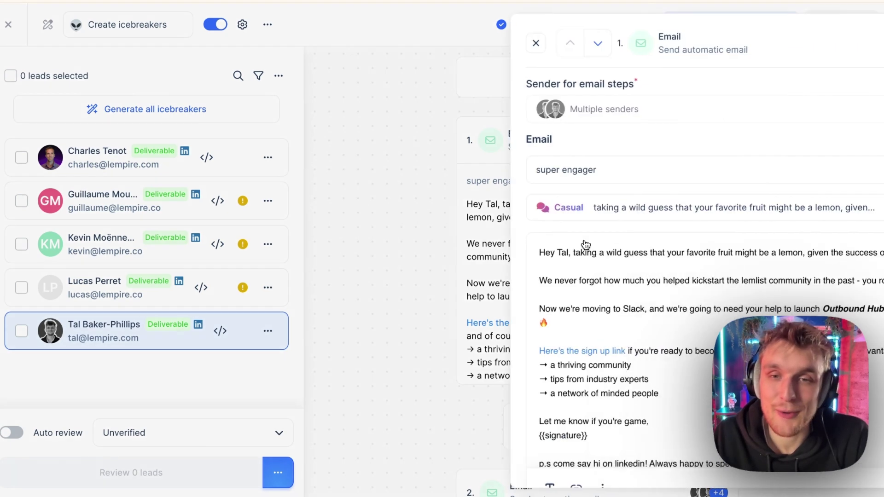
click(820, 255)
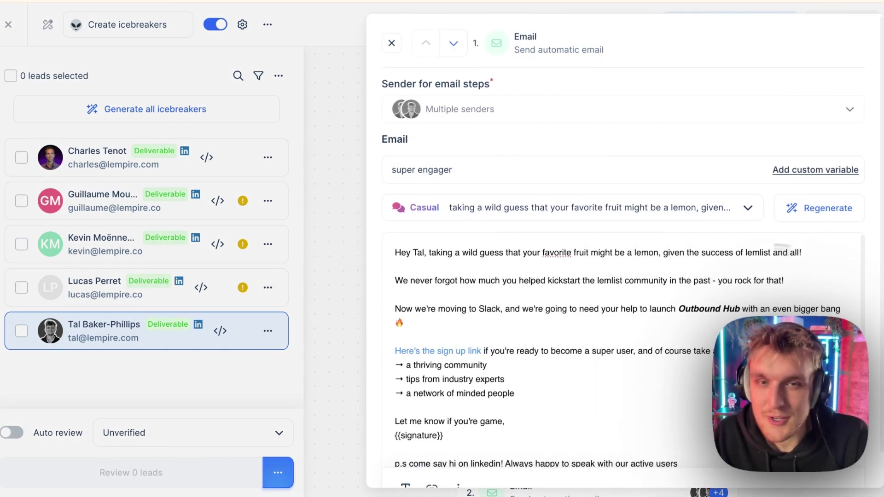
click(344, 199)
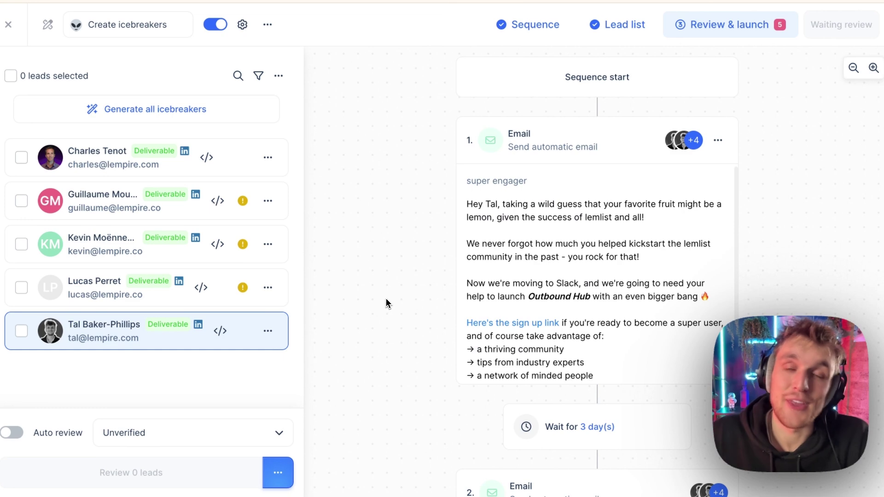